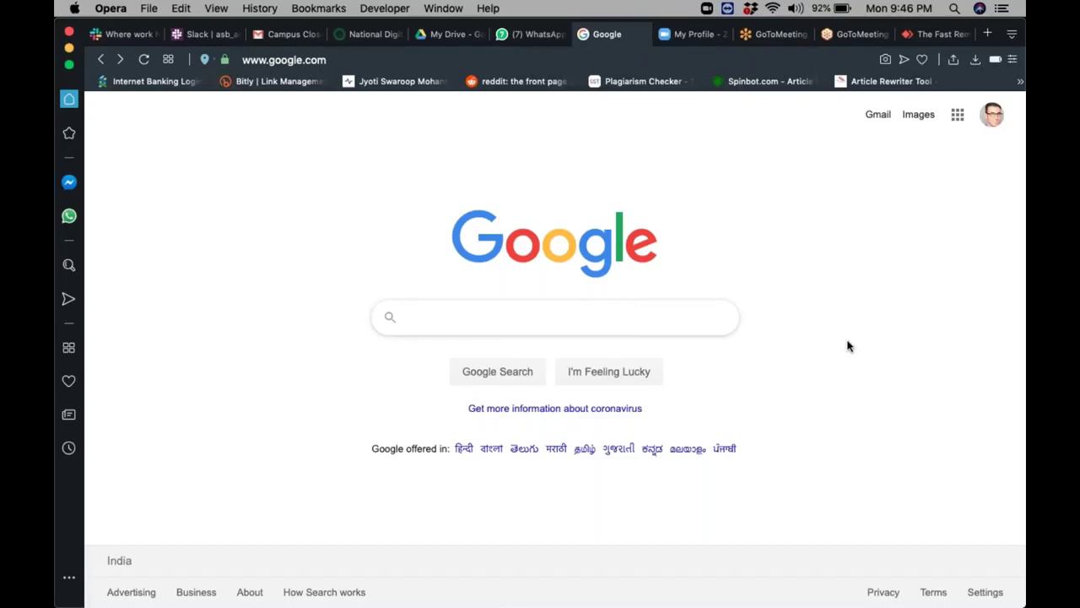
# - Search Google for "zoom software"
pyautogui.click(588, 321)
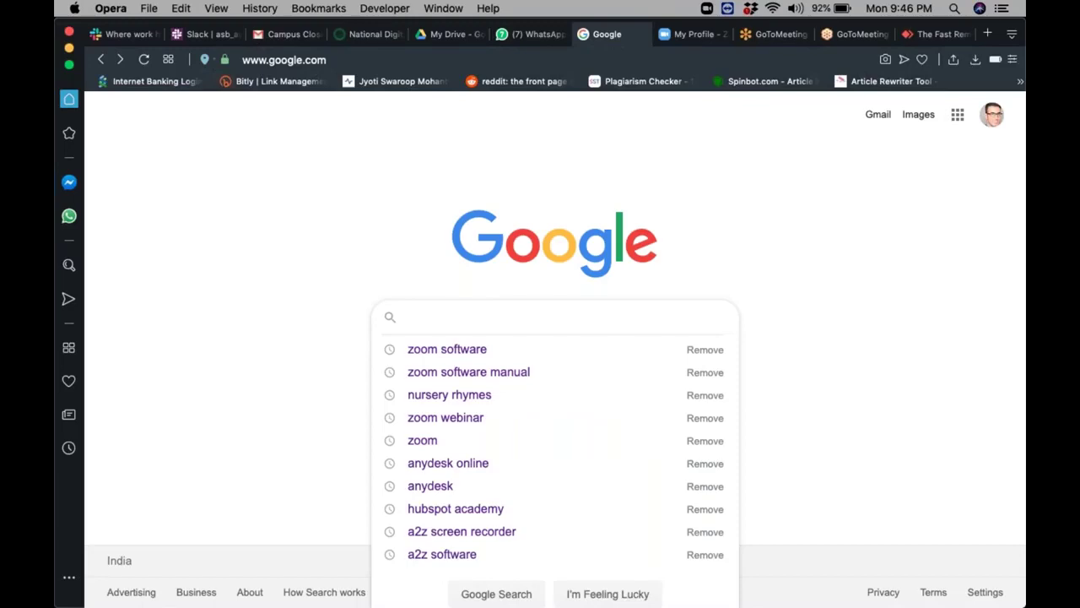
pyautogui.write('zoom soft')
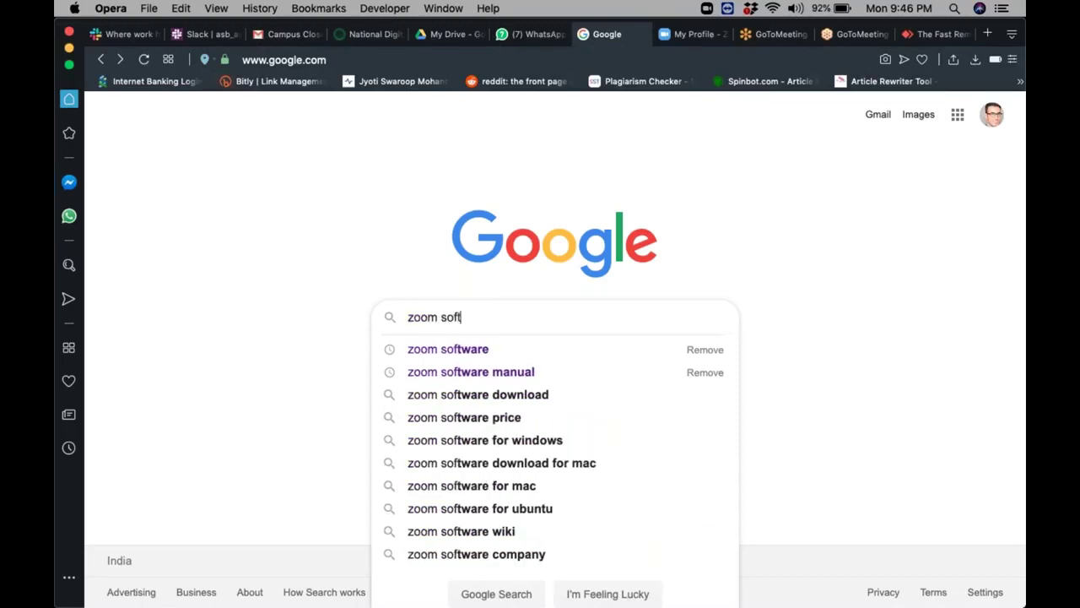
pyautogui.write('ware')
pyautogui.press('Return')
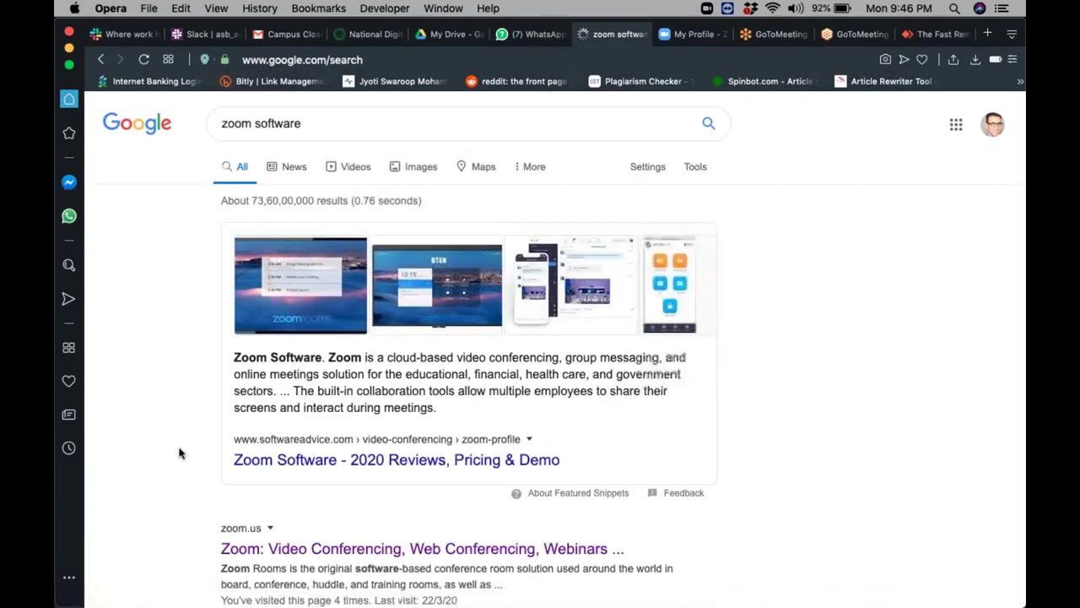
# - View the zoom.us search result in a new browser tab, then close that tab
pyautogui.scroll(-5, 178, 453)
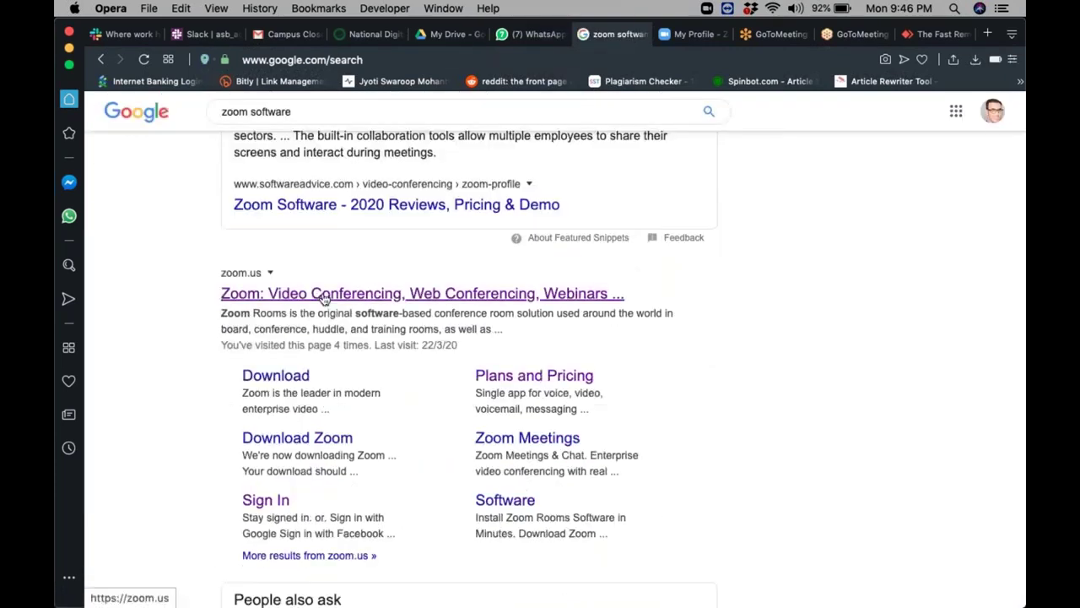
pyautogui.rightClick(324, 291)
pyautogui.click(354, 297)
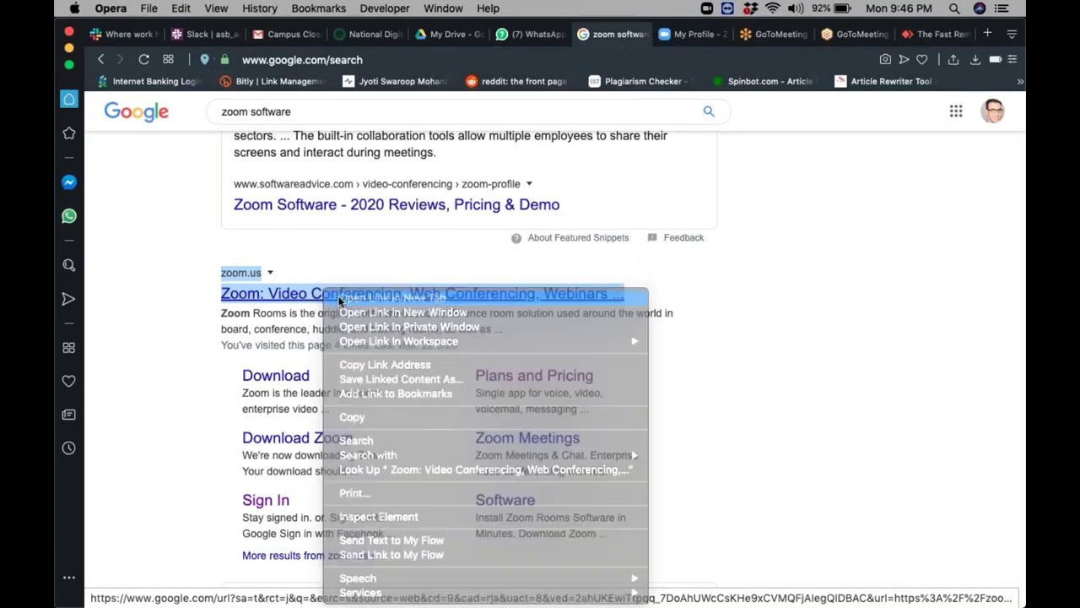
pyautogui.click(626, 39)
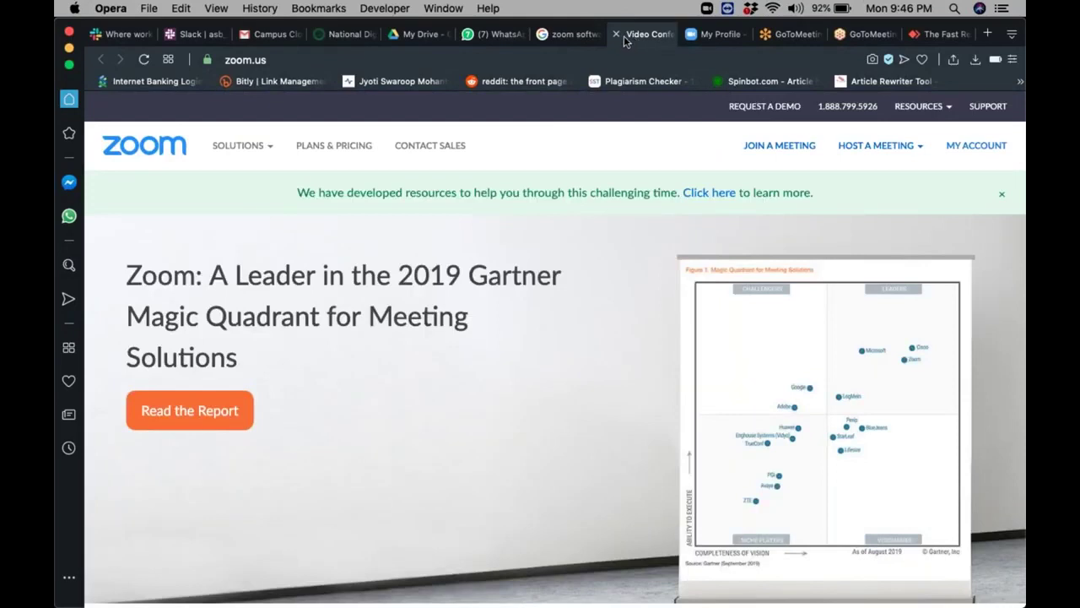
pyautogui.click(617, 34)
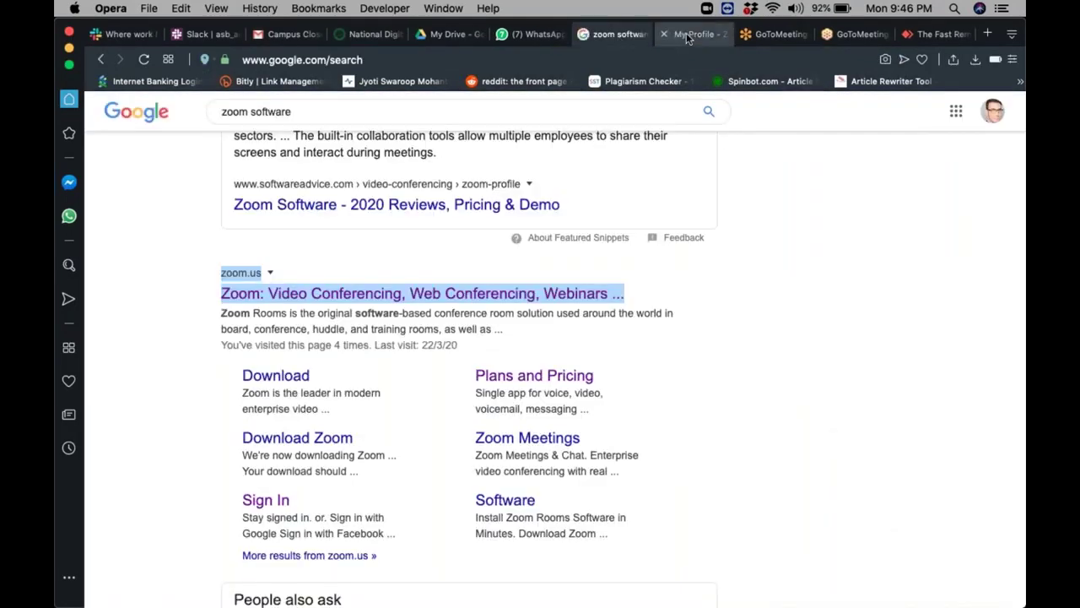
# - Host a Zoom meeting with video on from the already open Zoom profile page, and turn off the camera in the meeting
pyautogui.click(688, 36)
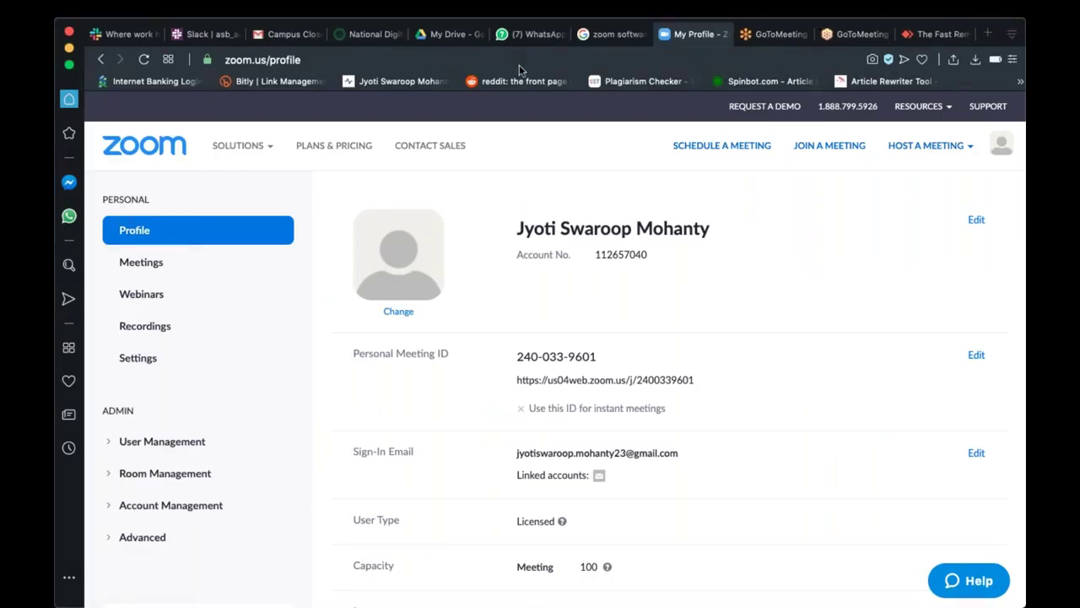
pyautogui.click(926, 145)
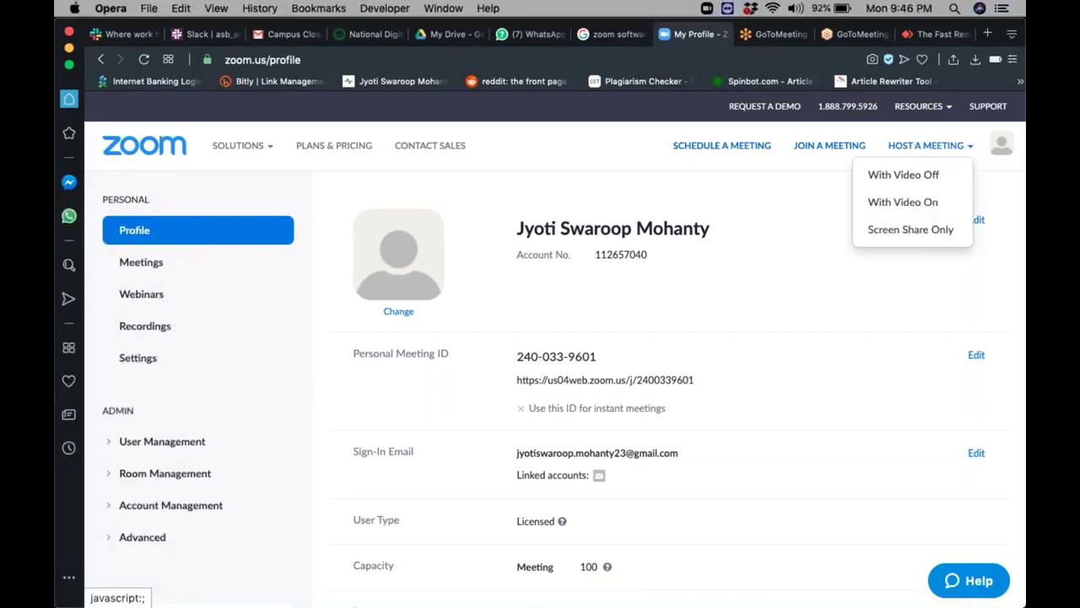
pyautogui.click(912, 203)
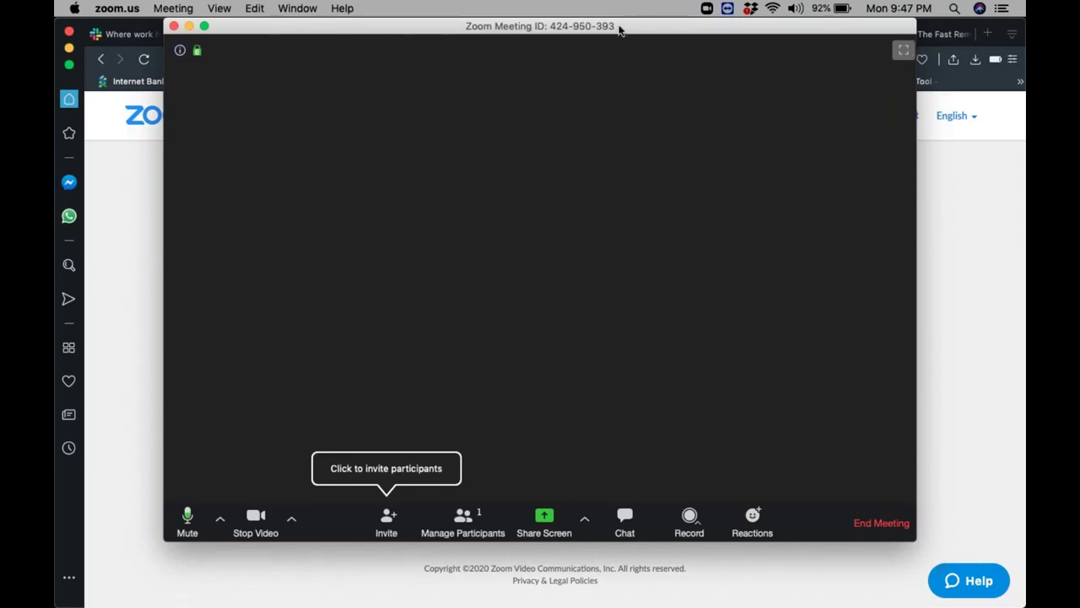
pyautogui.moveTo(612, 30); pyautogui.dragTo(535, 30)
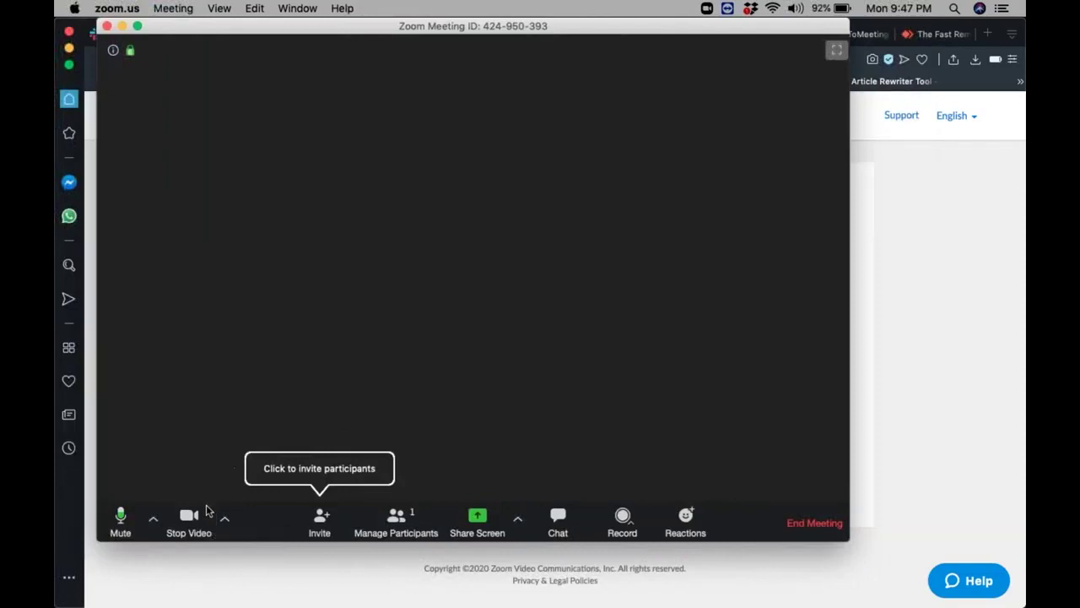
pyautogui.click(195, 521)
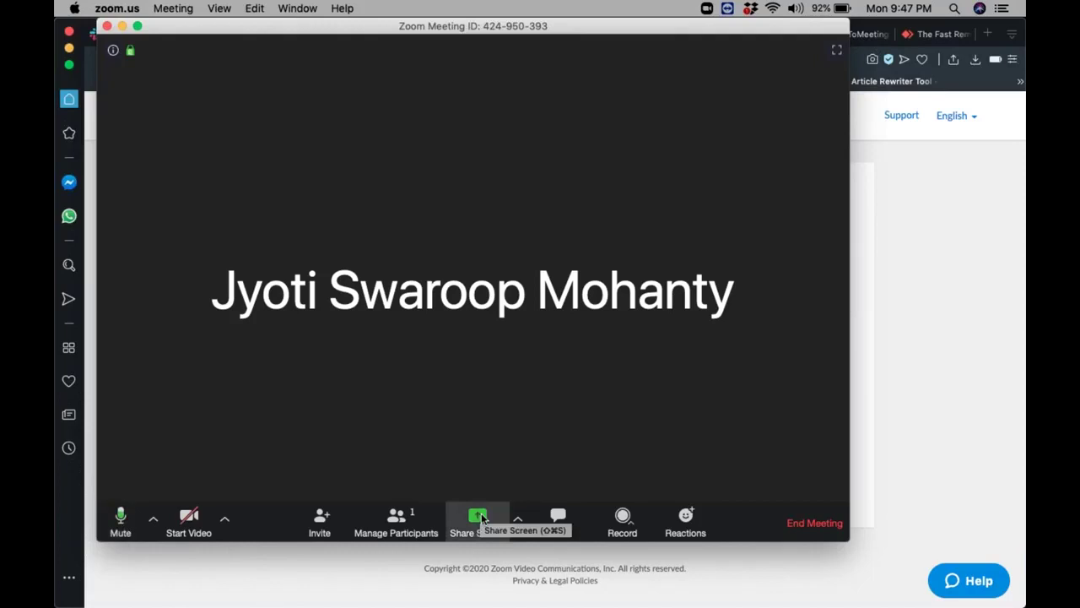
# - Share the Microsoft PowerPoint window with the Perceptual Process presentation in the meeting
pyautogui.click(479, 516)
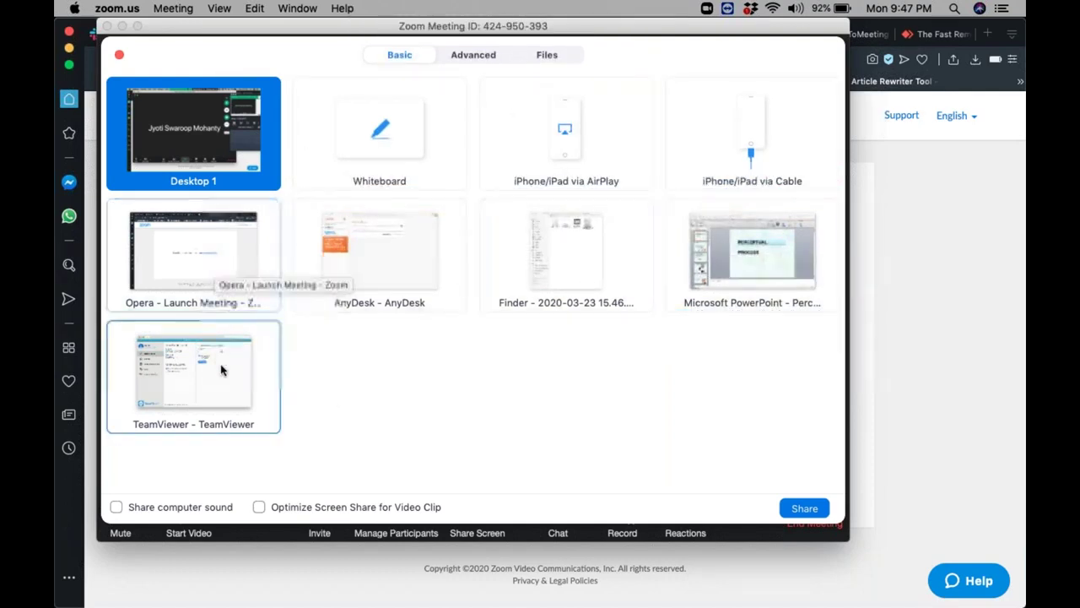
pyautogui.click(727, 242)
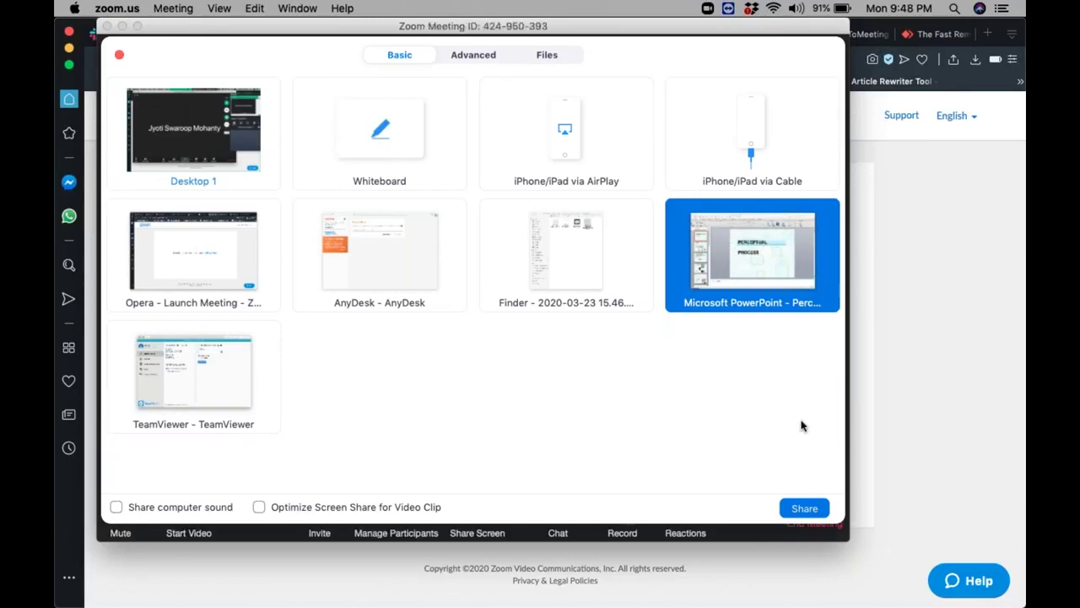
pyautogui.click(804, 509)
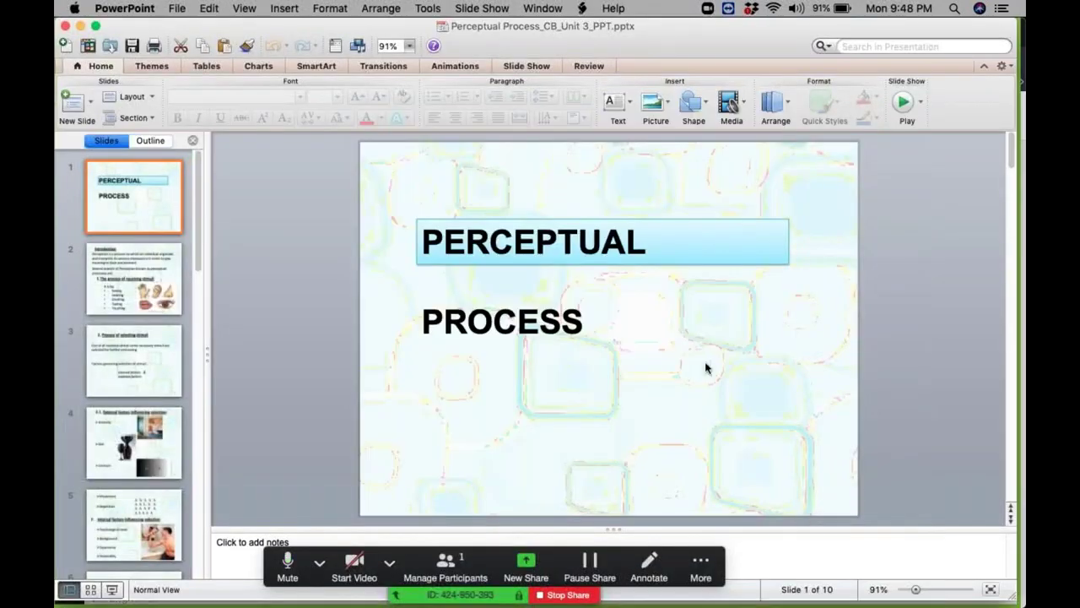
# - Show slides 2 and 3 of the shared presentation and return to slide 1
pyautogui.click(136, 303)
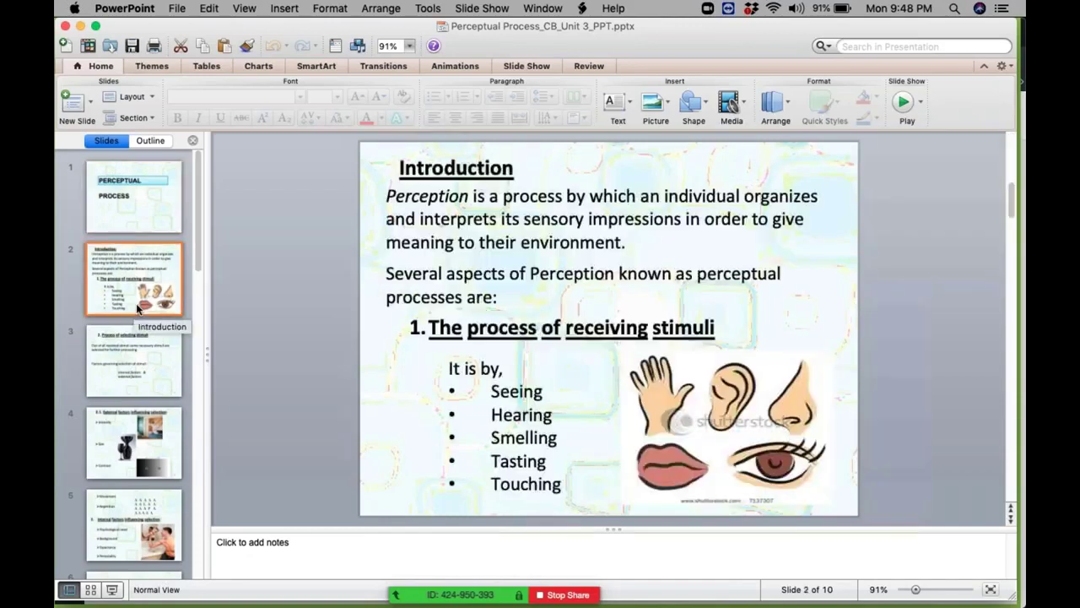
pyautogui.click(137, 337)
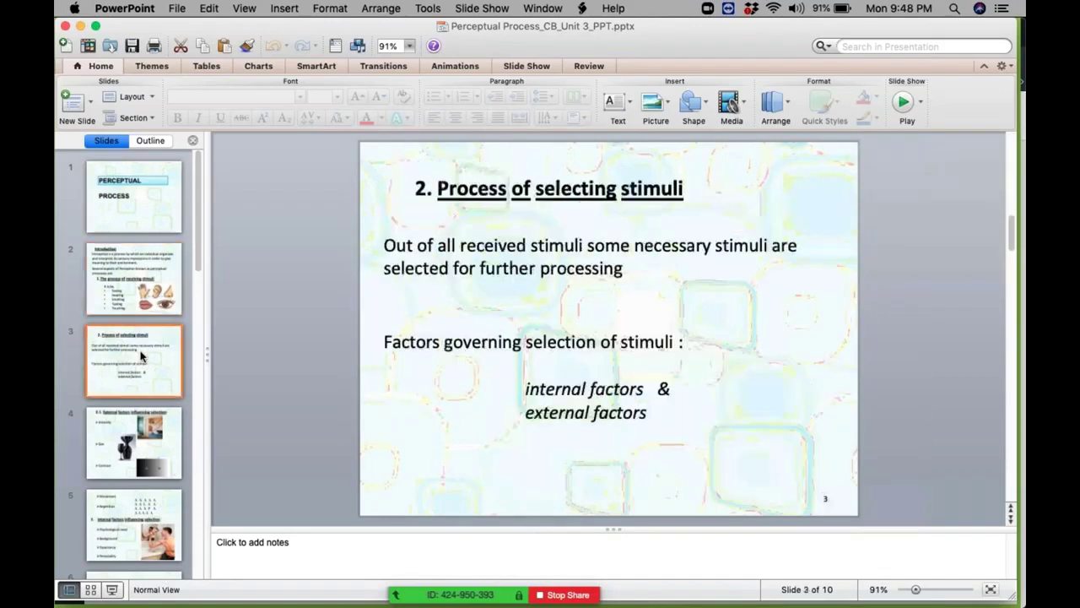
pyautogui.click(154, 170)
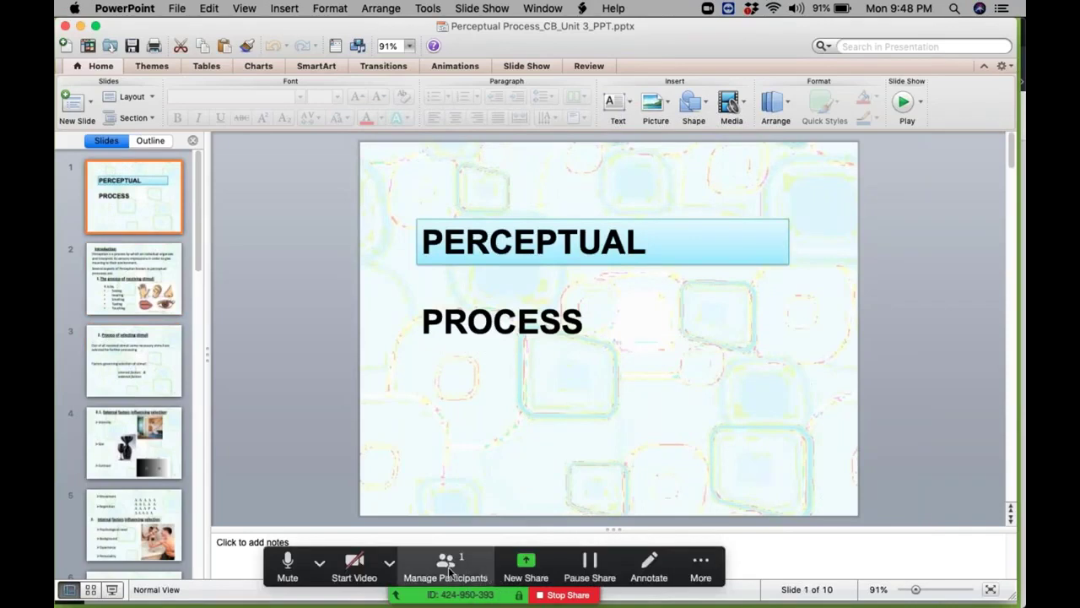
# - Record the shared presentation on this computer, then stop the recording
pyautogui.click(700, 564)
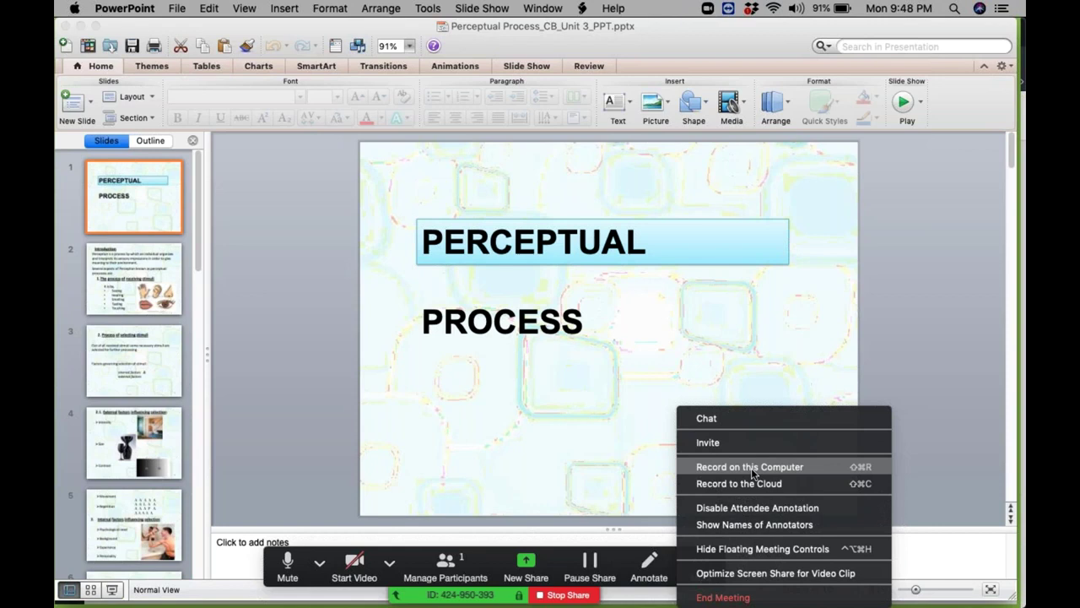
pyautogui.click(752, 469)
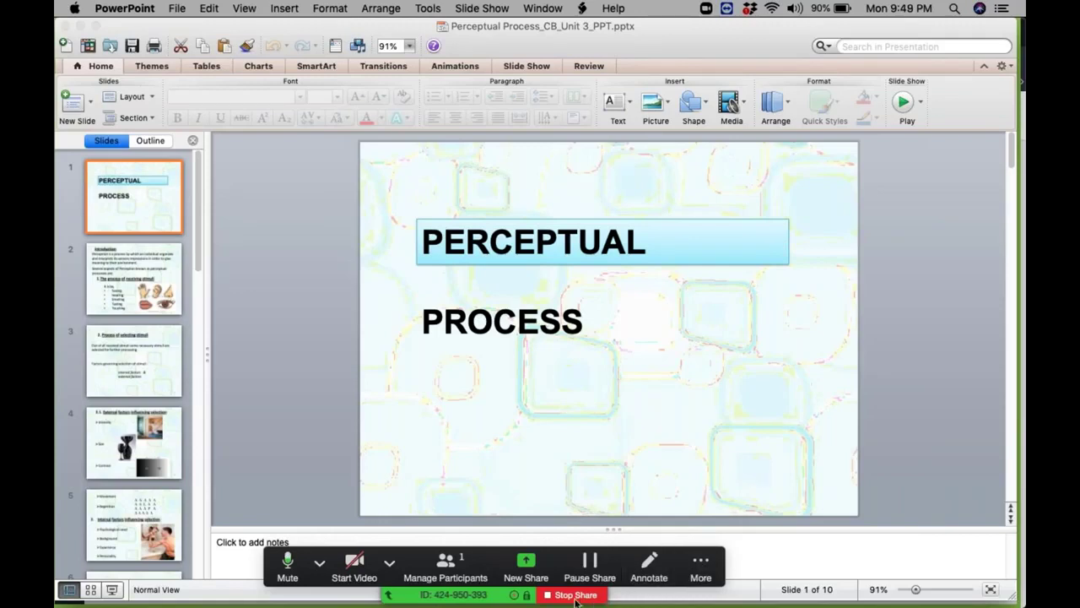
pyautogui.click(700, 563)
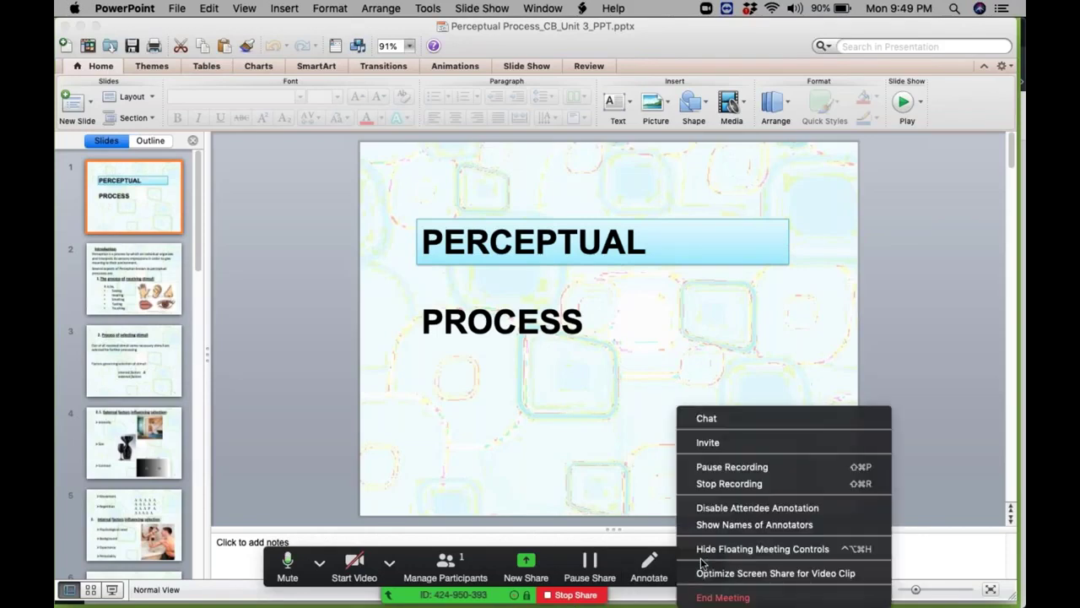
pyautogui.click(762, 485)
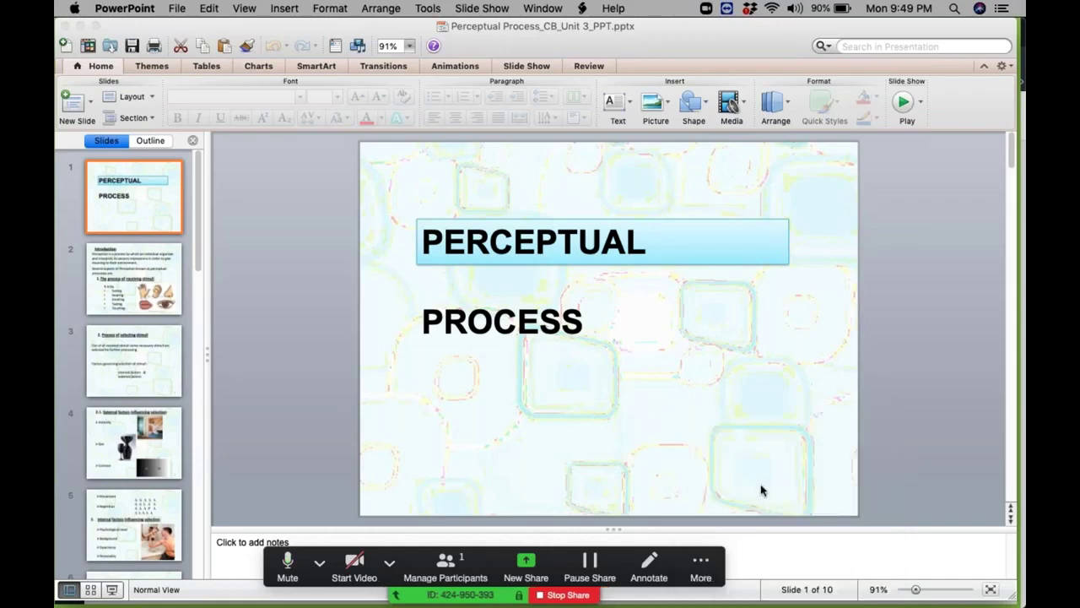
# - End the Zoom meeting for all participants
pyautogui.click(701, 565)
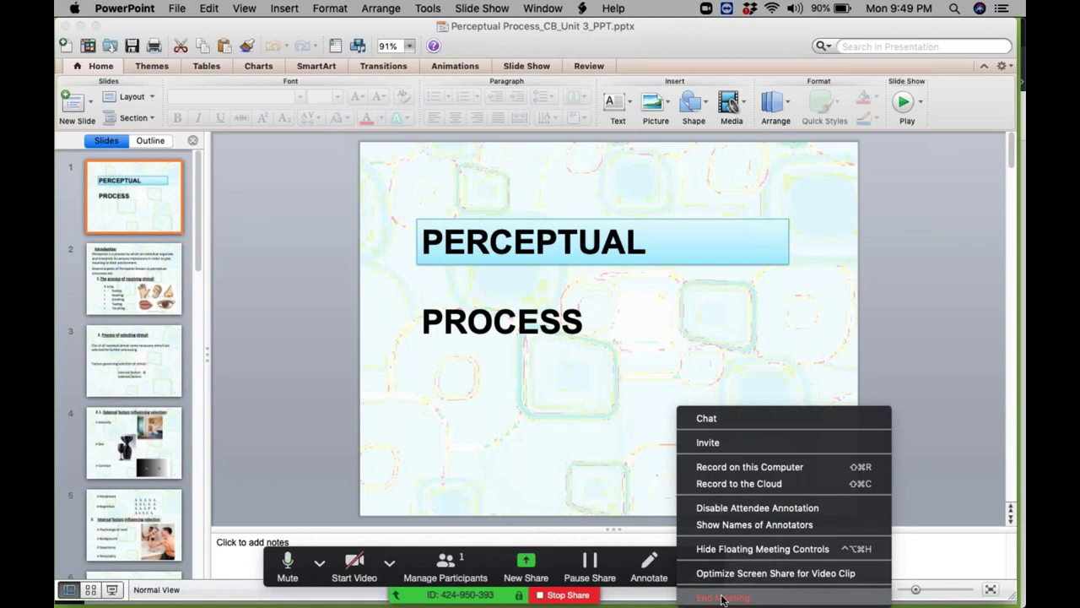
pyautogui.click(723, 598)
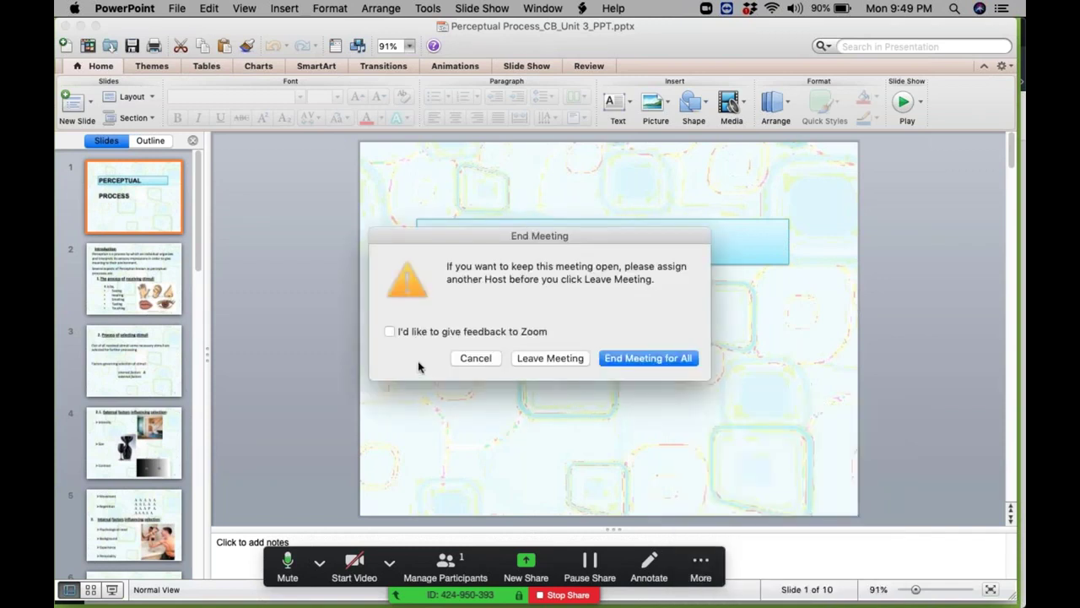
pyautogui.click(639, 357)
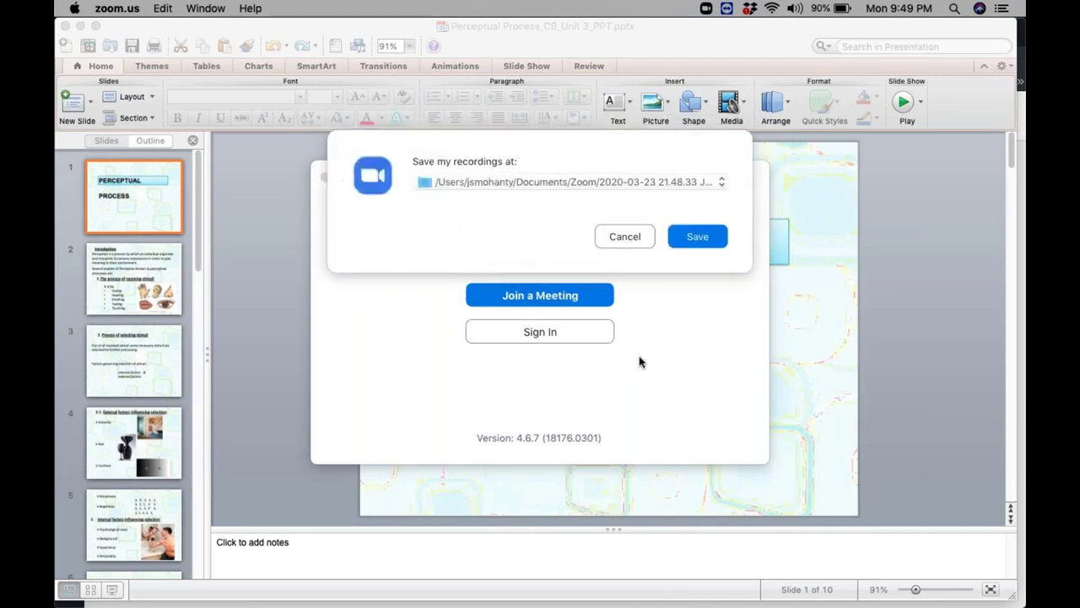
# - Save the meeting recording to a new location, the ilovepdf_pages-to-jpg folder on the Desktop
pyautogui.click(490, 187)
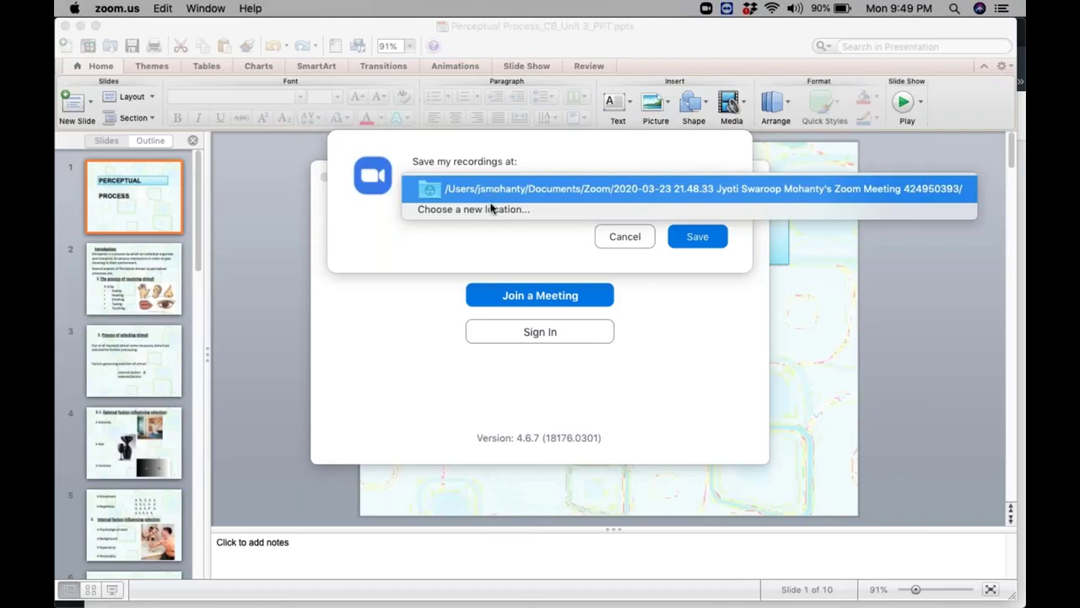
pyautogui.click(491, 209)
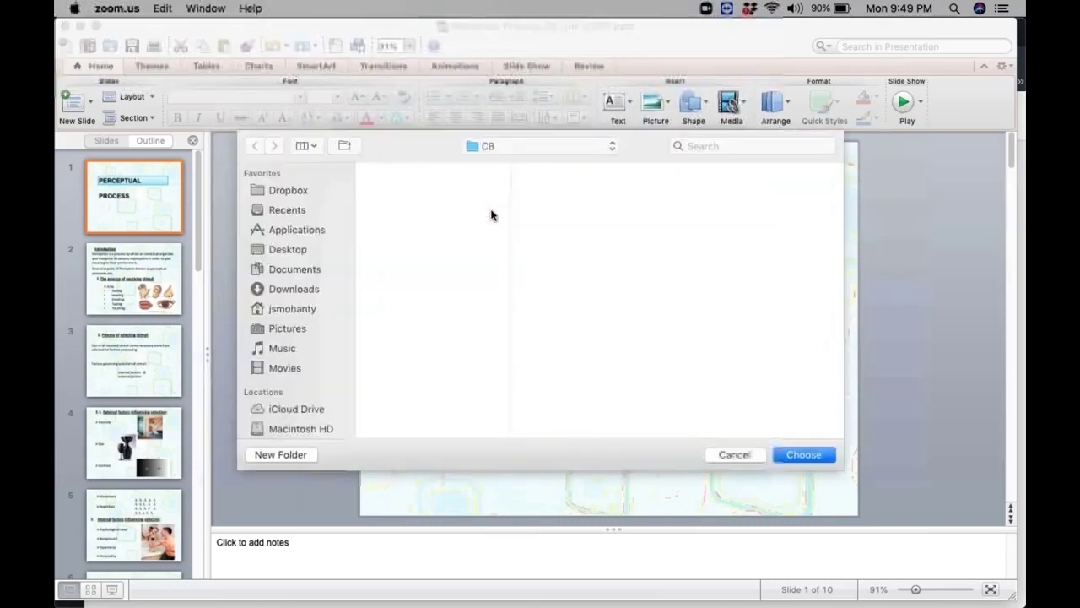
pyautogui.click(301, 249)
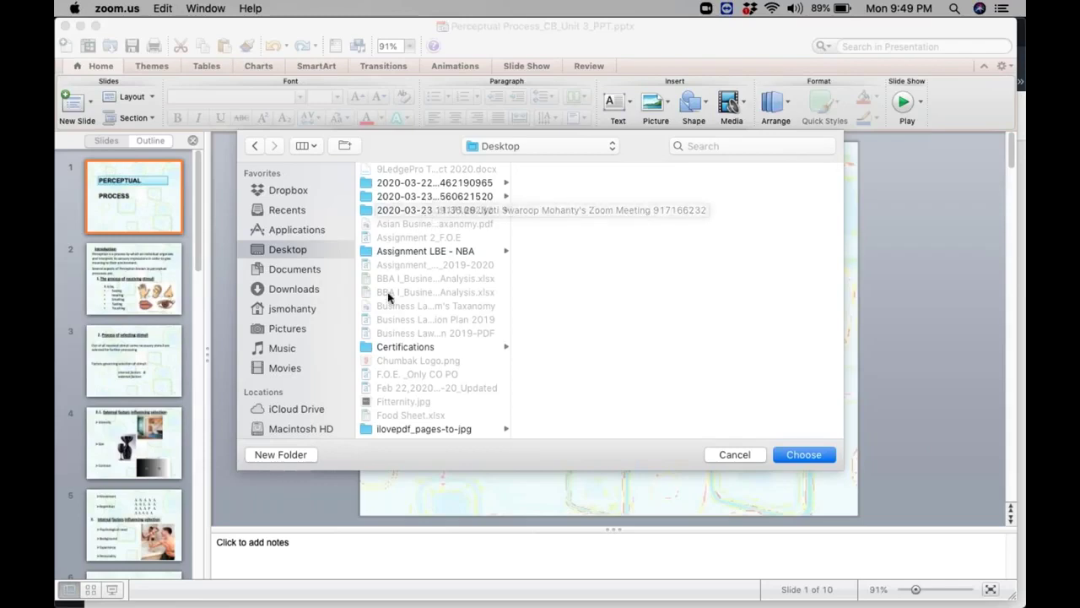
pyautogui.scroll(-1, 448, 384)
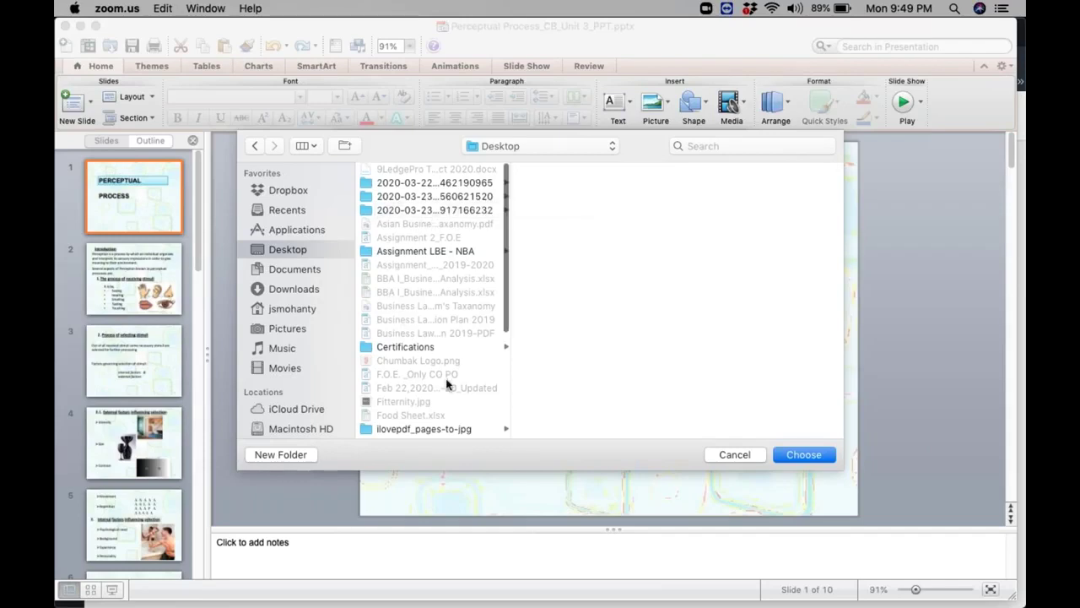
pyautogui.scroll(-5, 448, 384)
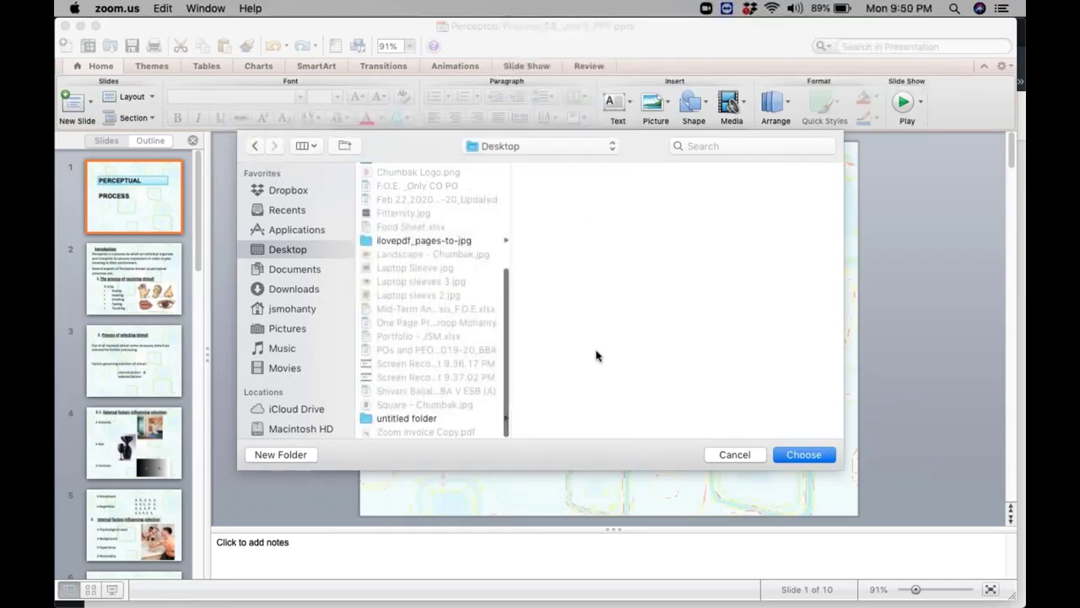
pyautogui.scroll(5, 443, 331)
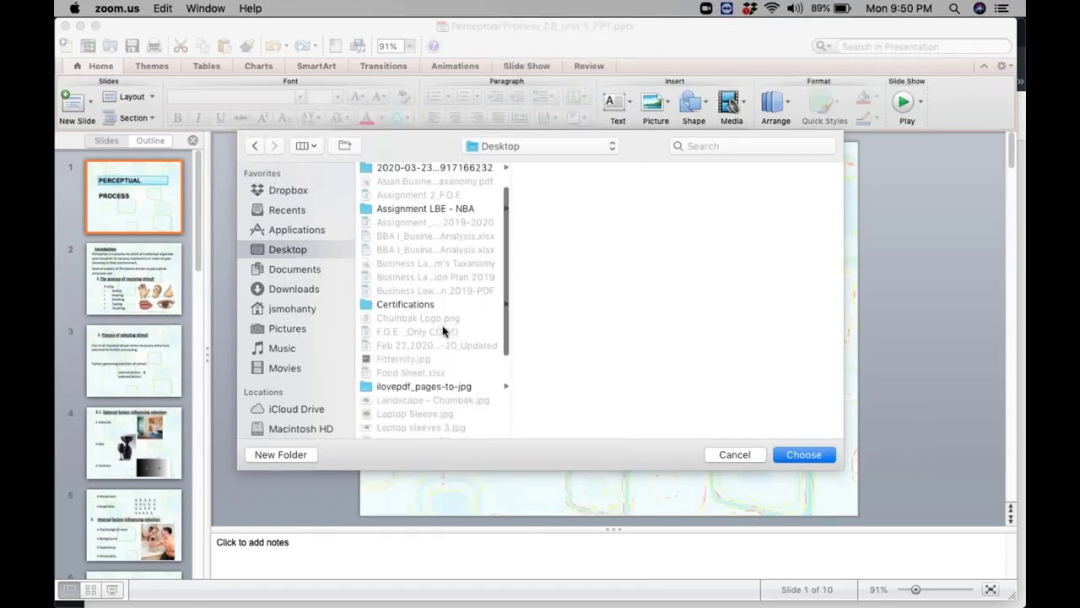
pyautogui.scroll(-5, 442, 330)
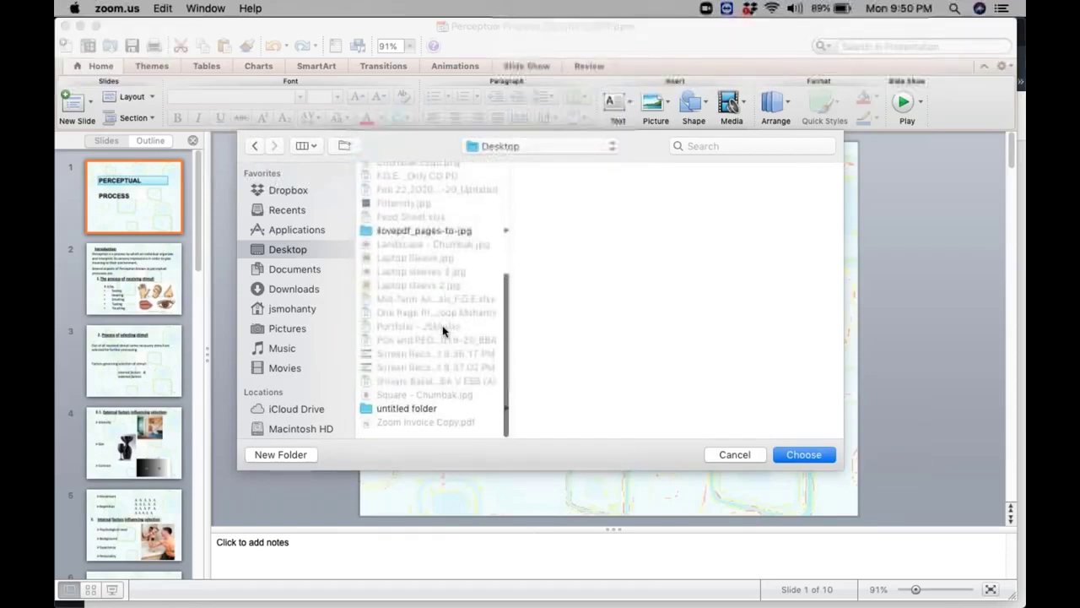
pyautogui.click(461, 242)
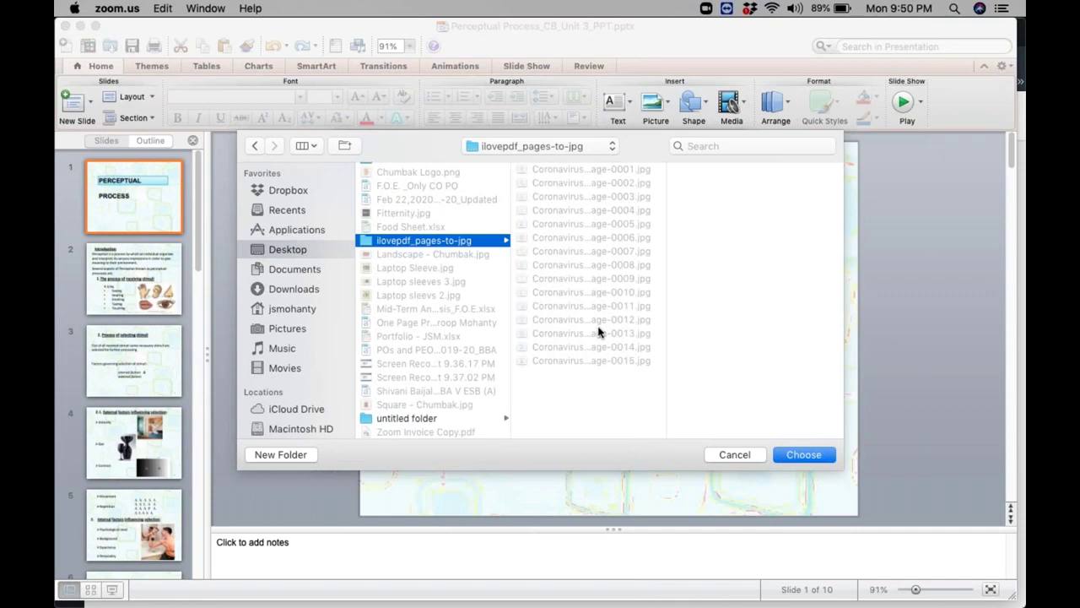
pyautogui.click(802, 454)
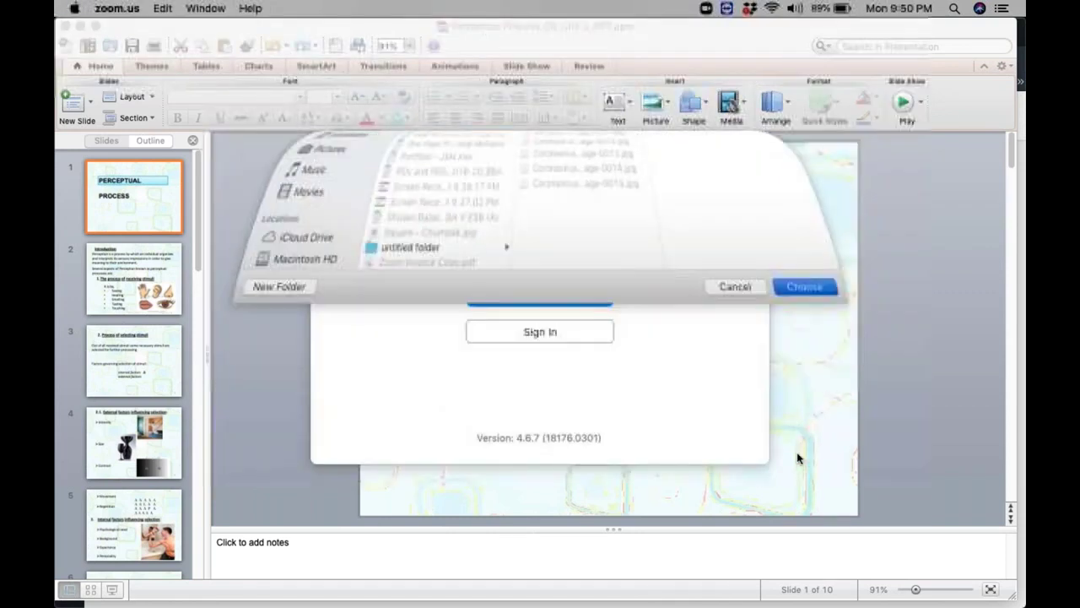
pyautogui.click(698, 239)
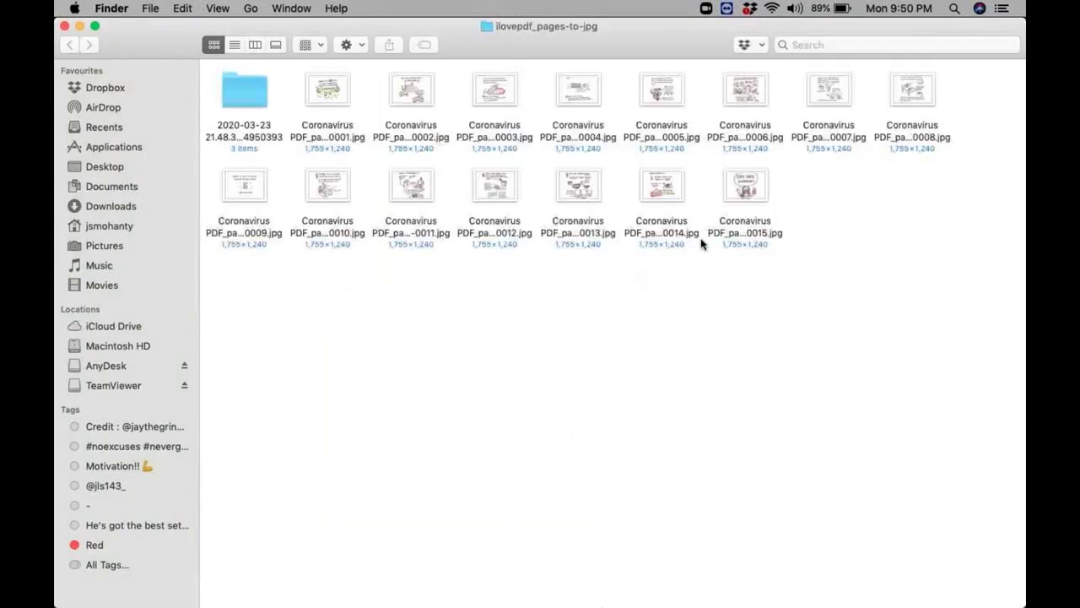
# - Play the recorded video zoom_0.mp4 from the new meeting folder to check it, then close the player
pyautogui.doubleClick(247, 93)
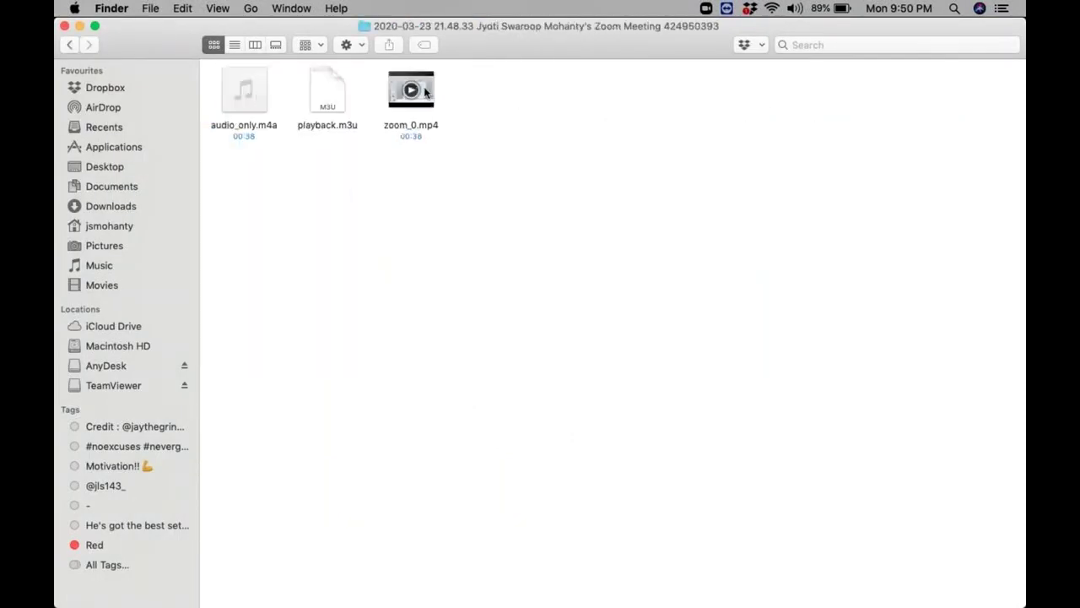
pyautogui.click(416, 91)
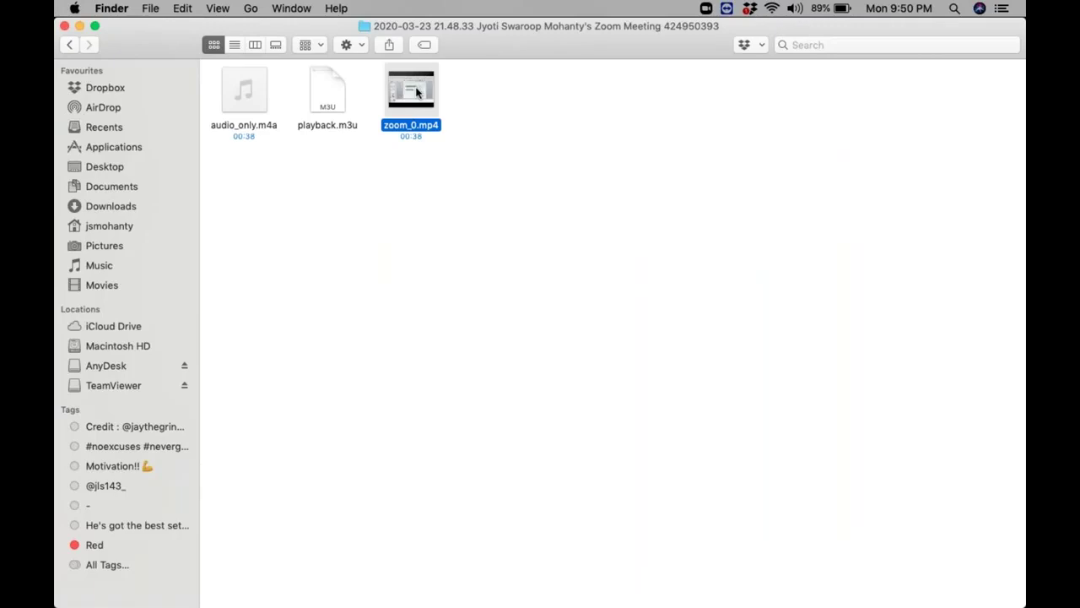
pyautogui.rightClick(416, 91)
pyautogui.moveTo(453, 110)
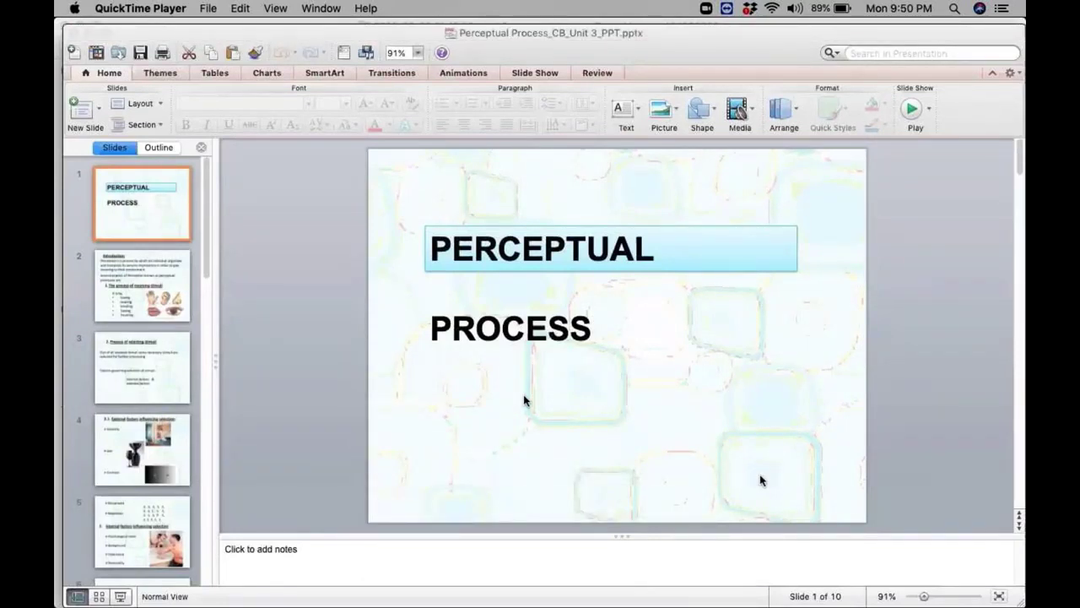
pyautogui.moveTo(413, 378)
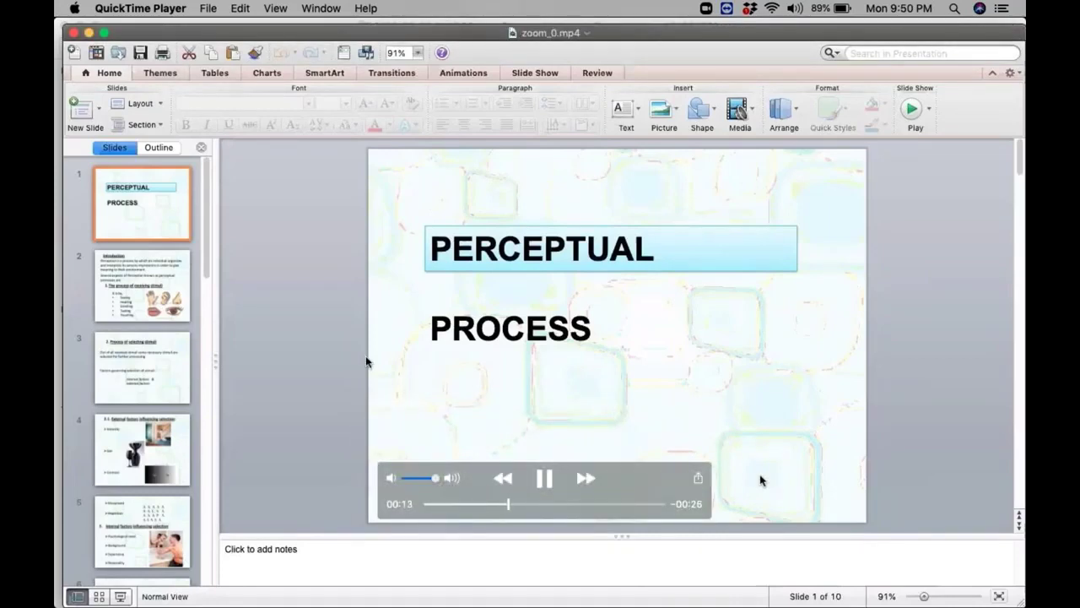
pyautogui.click(72, 33)
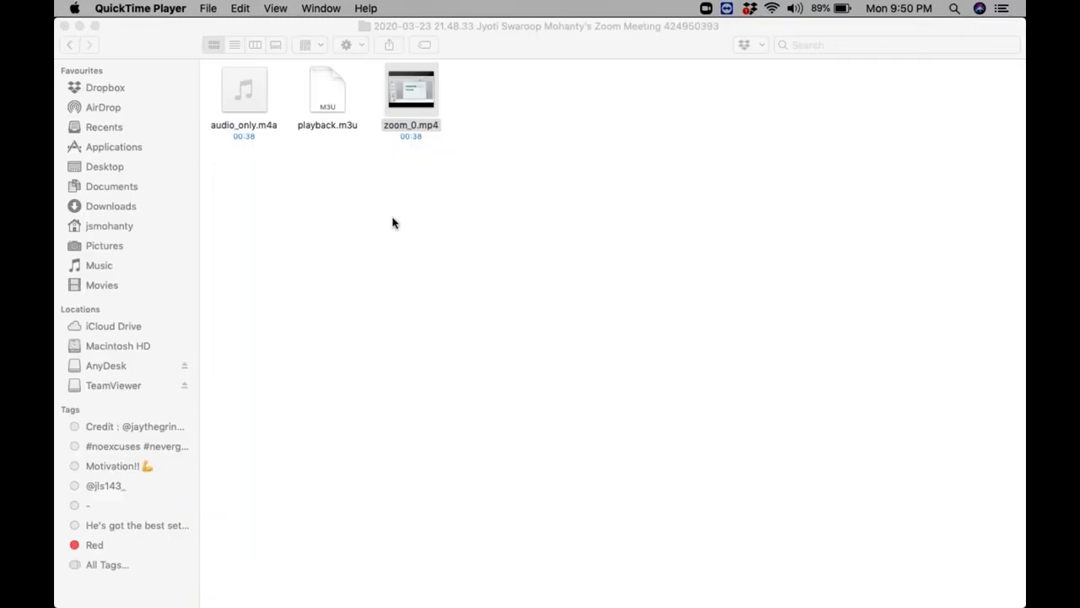